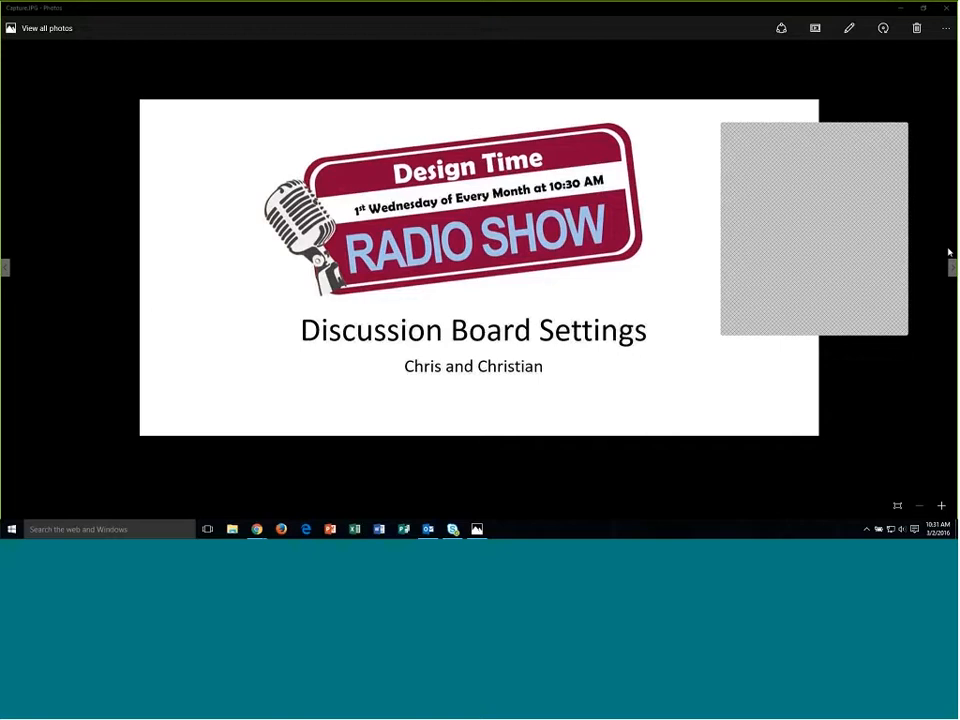
- Close the title image and open the Mod 1 Discussion forum for editing
{"action": "left_click", "coordinate": [943, 10]}
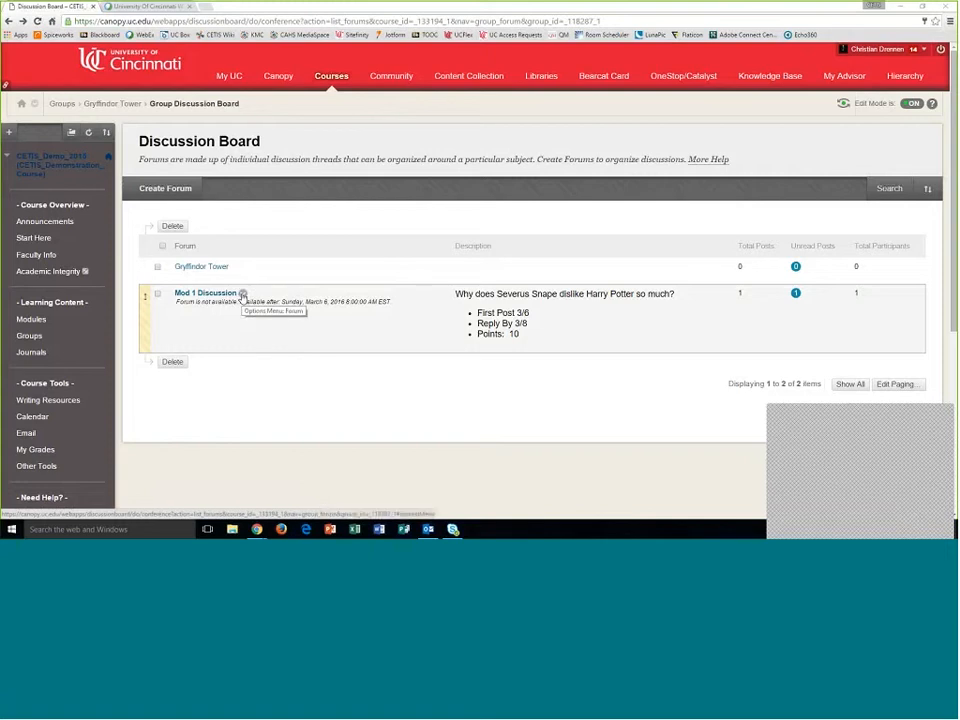
{"action": "left_click", "coordinate": [243, 297]}
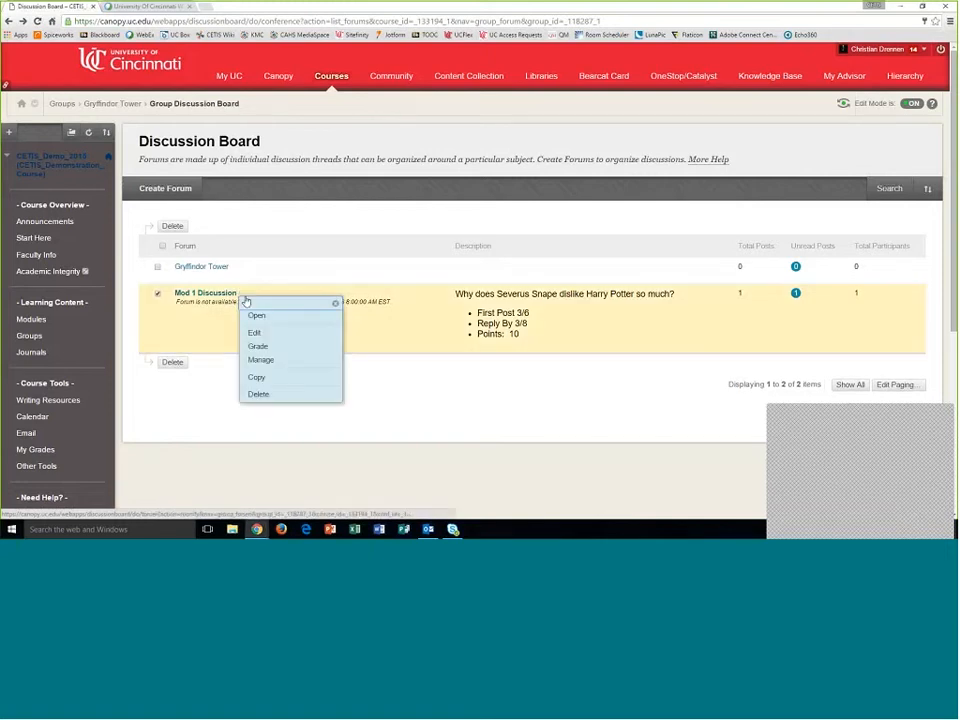
{"action": "left_click", "coordinate": [256, 333]}
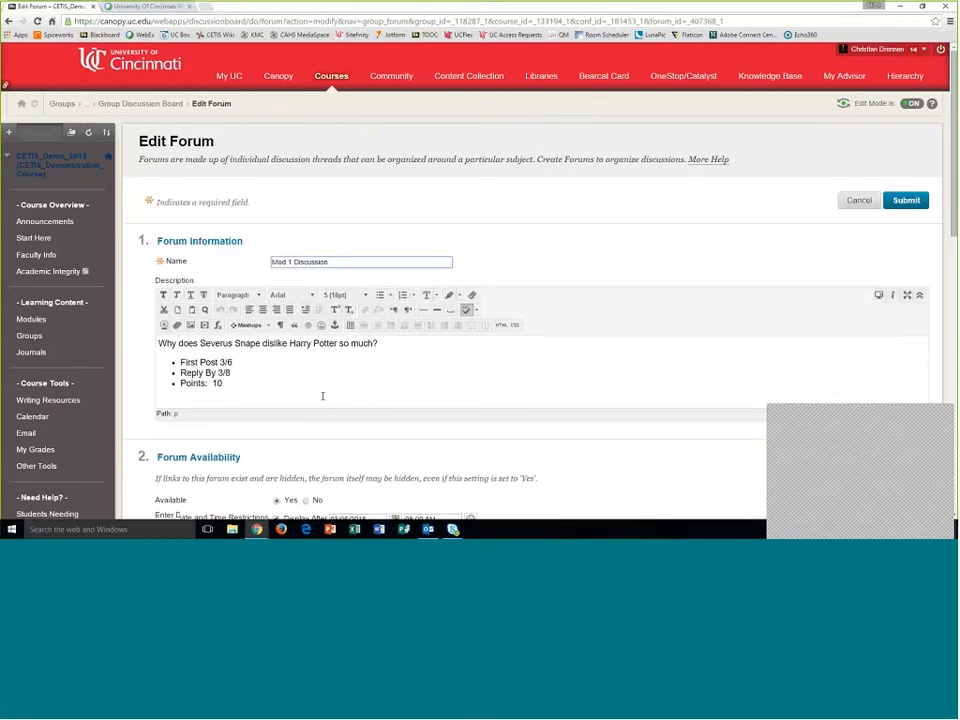
- Review the forum's description, availability dates, thread viewing rule and grading settings
{"action": "scroll", "coordinate": [322, 395], "scroll_direction": "down", "scroll_amount": 5}
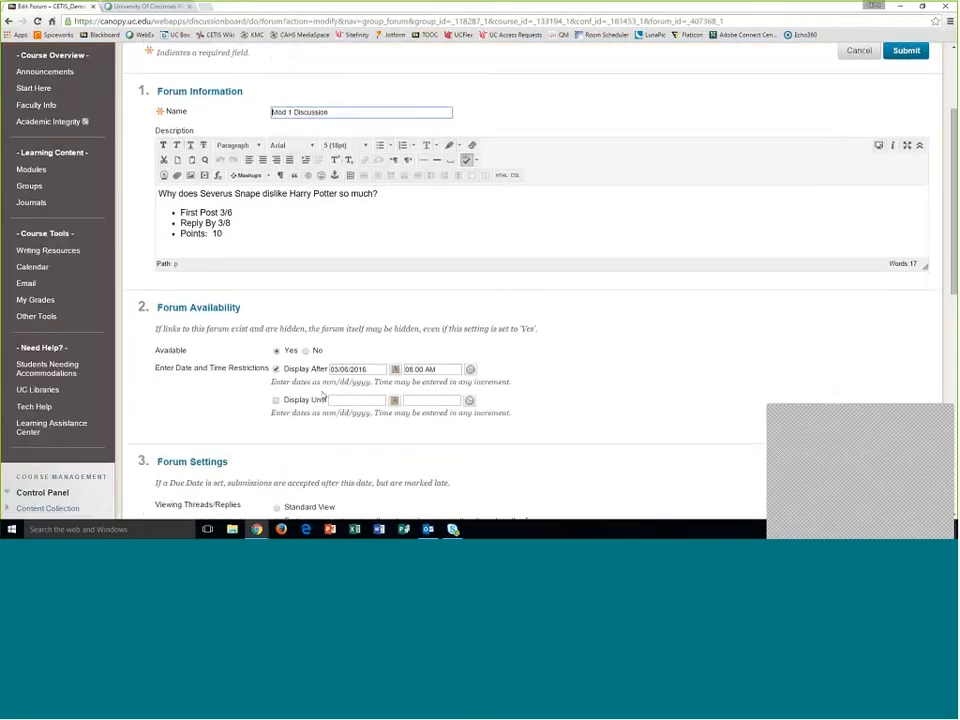
{"action": "scroll", "coordinate": [322, 395], "scroll_direction": "down", "scroll_amount": 10}
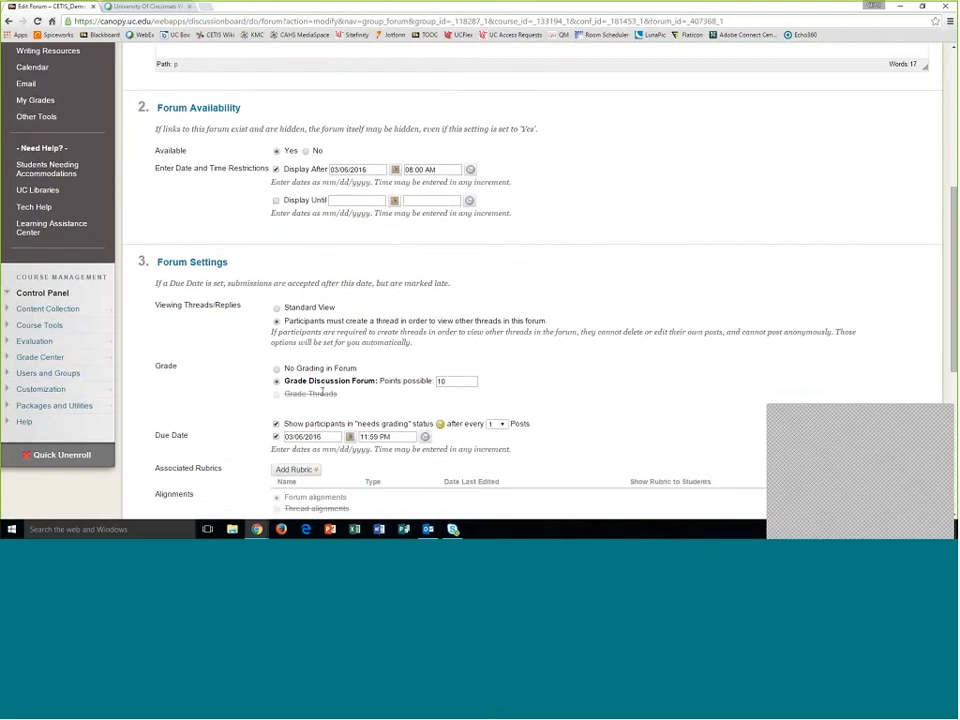
{"action": "scroll", "coordinate": [322, 395], "scroll_direction": "up", "scroll_amount": 8}
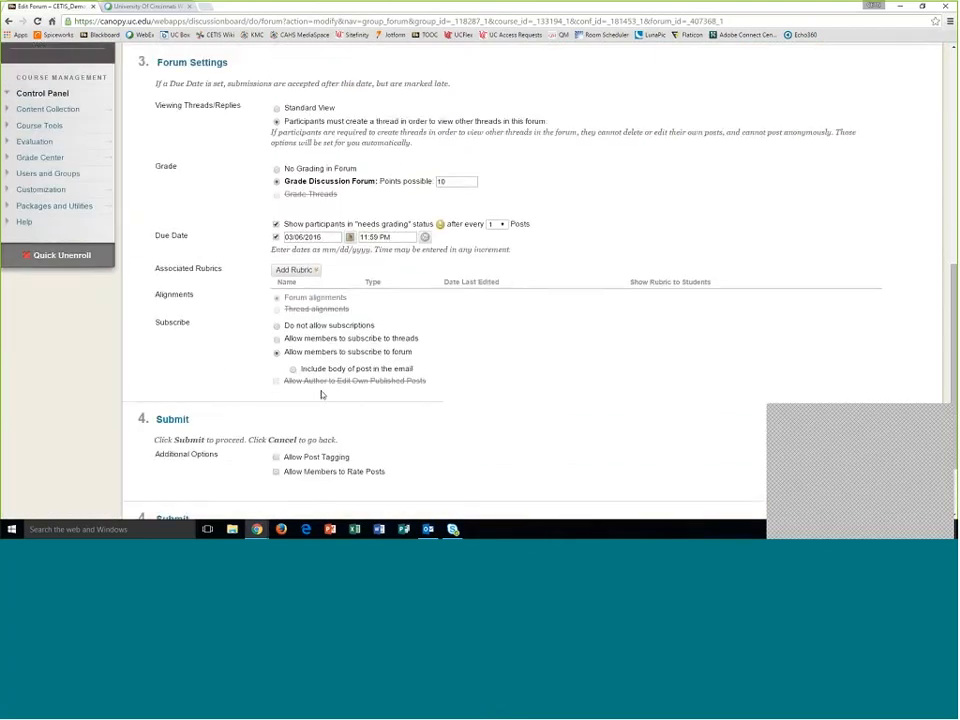
{"action": "scroll", "coordinate": [322, 395], "scroll_direction": "up", "scroll_amount": 3}
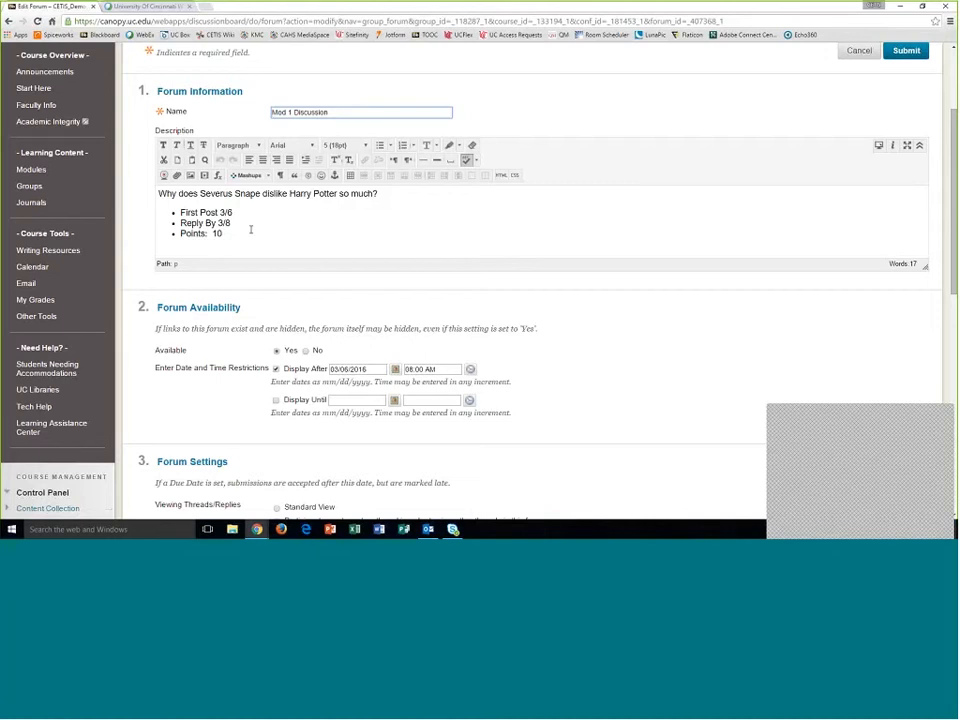
{"action": "scroll", "coordinate": [251, 229], "scroll_direction": "down", "scroll_amount": 3}
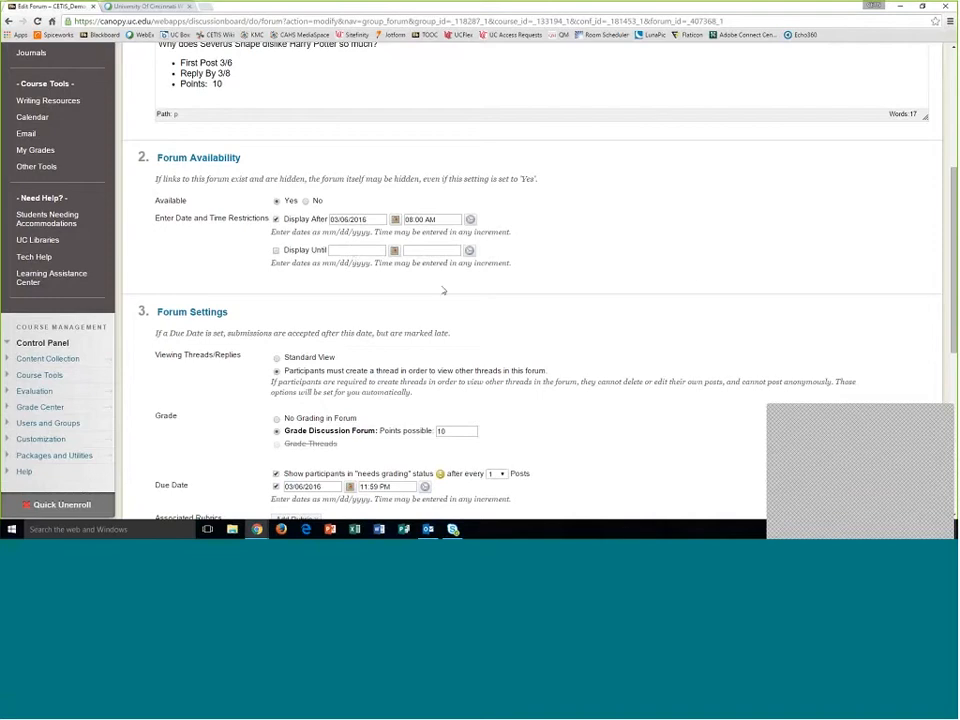
{"action": "scroll", "coordinate": [441, 290], "scroll_direction": "down", "scroll_amount": 3}
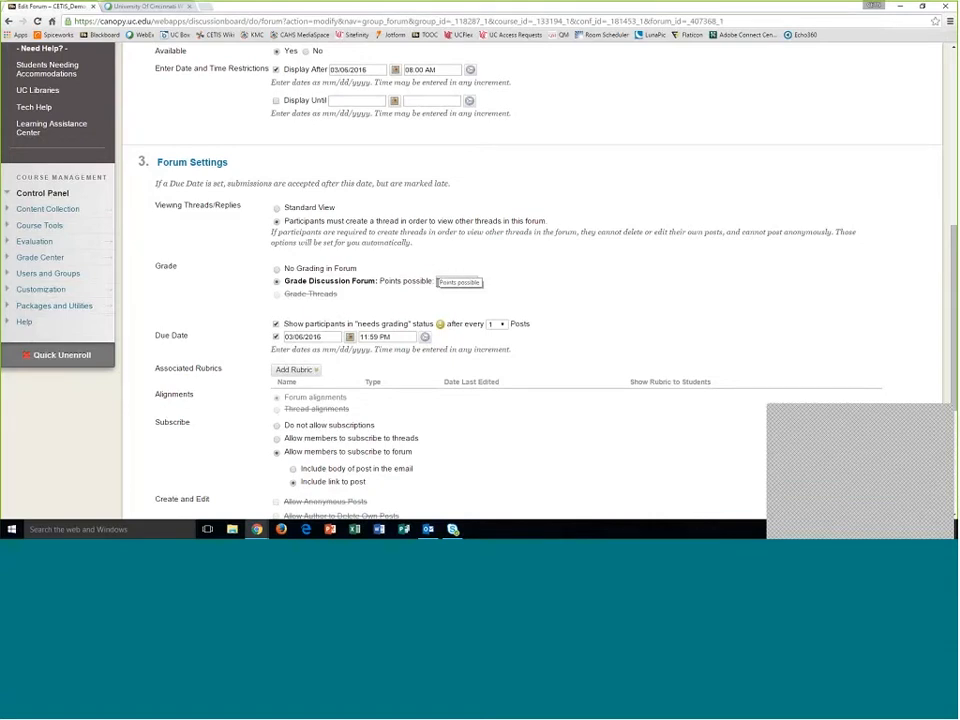
- Set the forum's points possible to 10 and show participants in "needs grading" status after every 1 post
{"action": "type", "text": "10"}
{"action": "scroll", "coordinate": [383, 313], "scroll_direction": "down", "scroll_amount": 2}
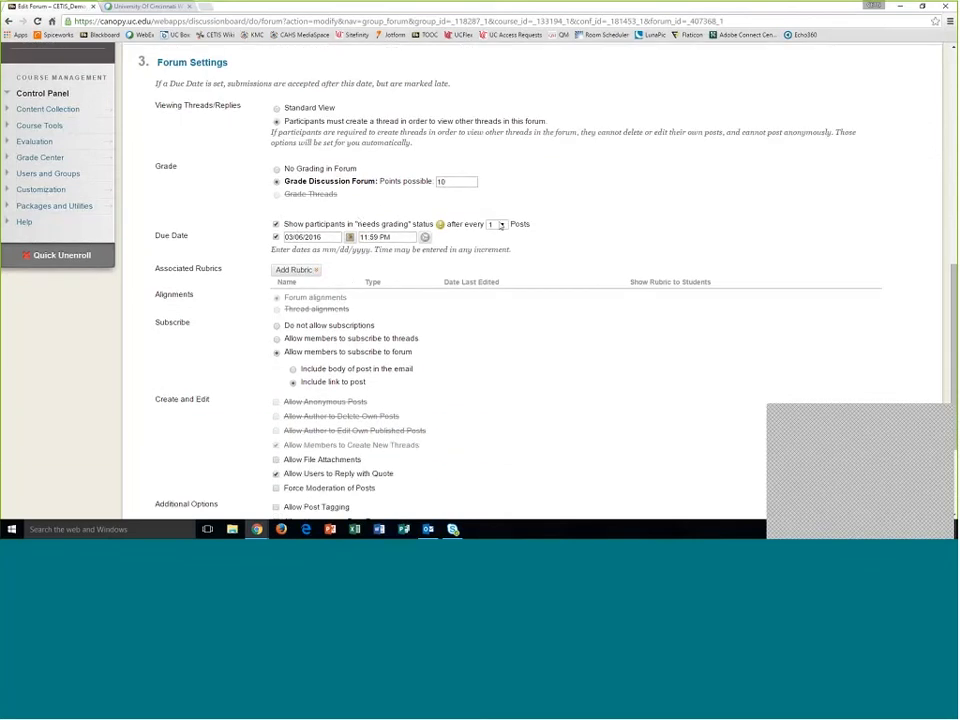
{"action": "left_click", "coordinate": [502, 225]}
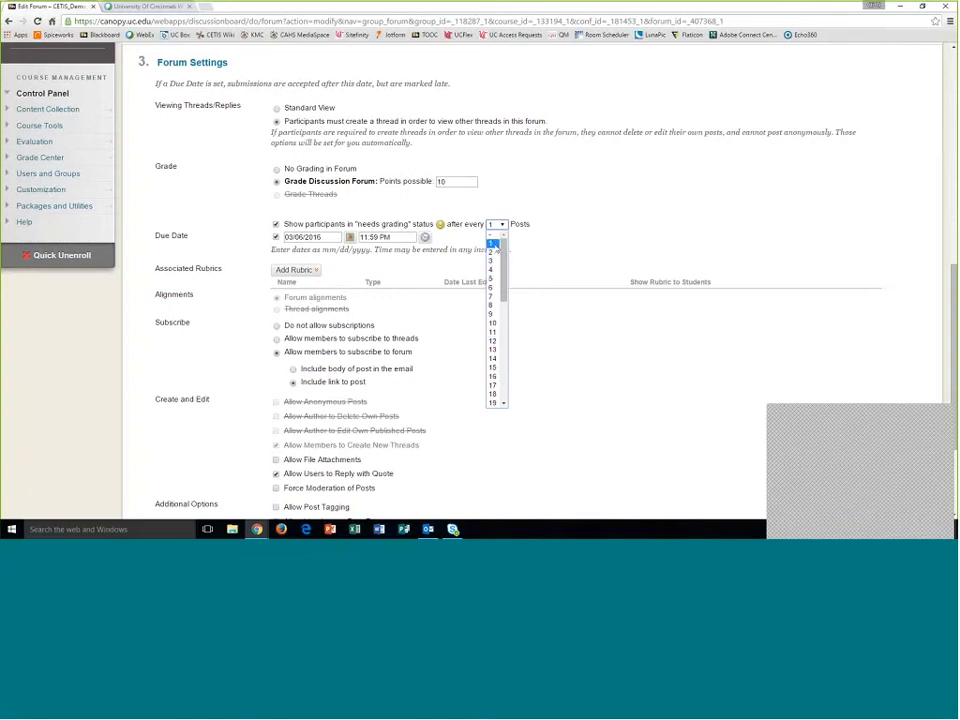
{"action": "left_click", "coordinate": [497, 246]}
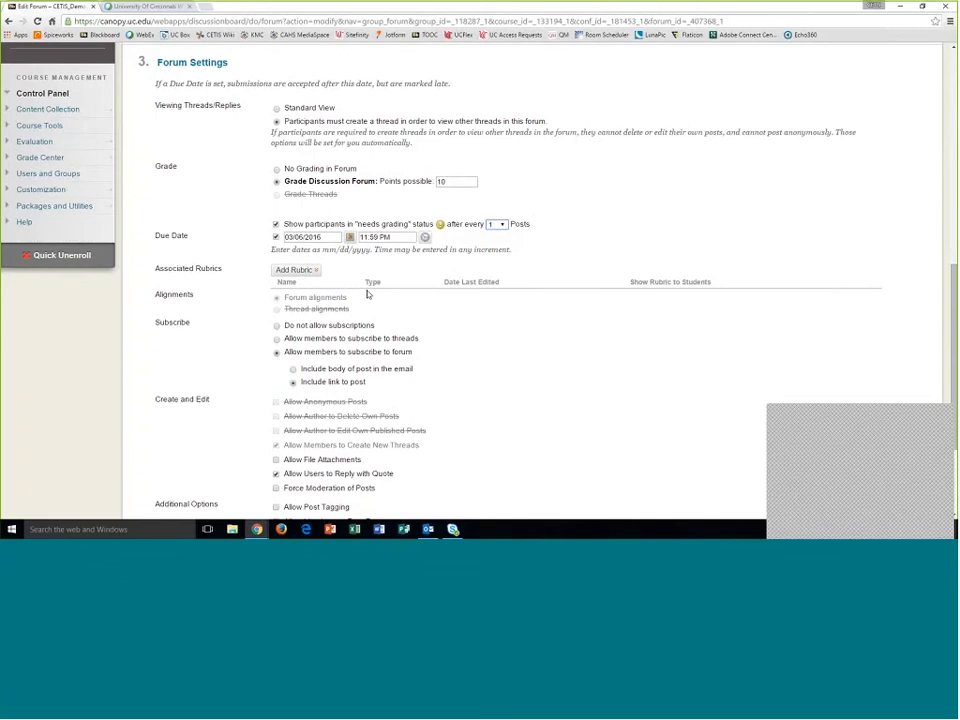
- Attach the existing Grading Rubric for Discussion Boards to the forum and assign its maximum points as the points possible
{"action": "scroll", "coordinate": [368, 294], "scroll_direction": "down", "scroll_amount": 1}
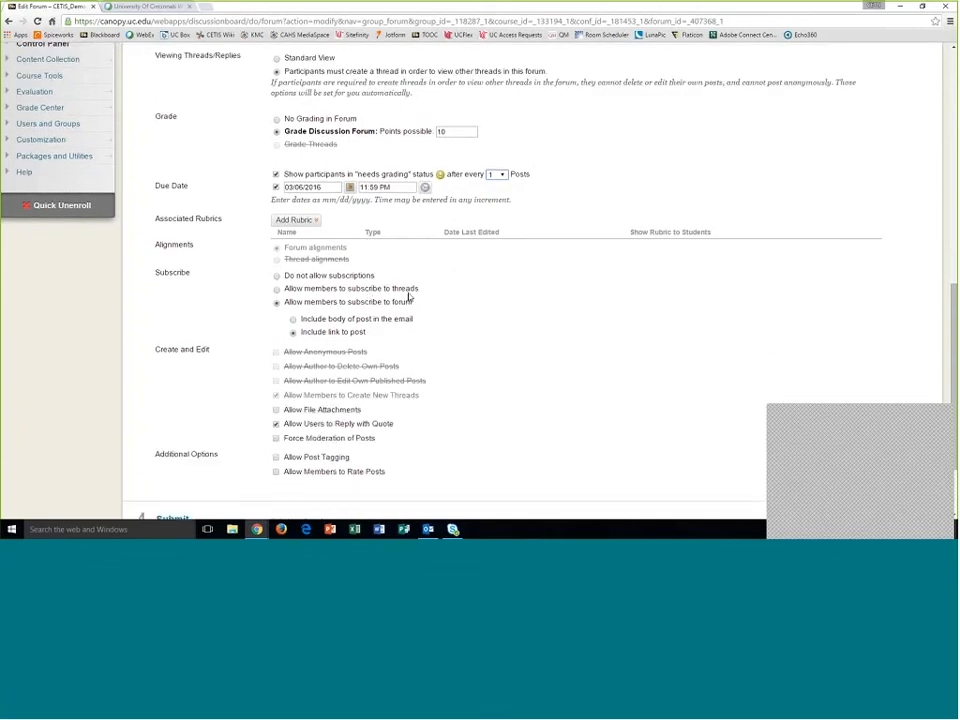
{"action": "left_click", "coordinate": [313, 221]}
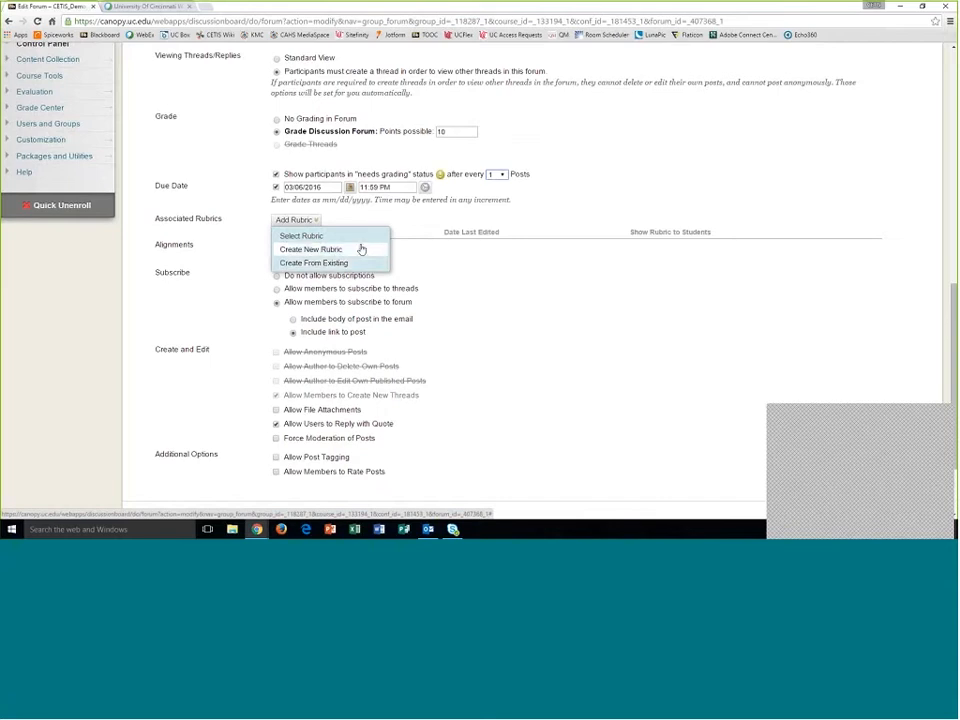
{"action": "left_click", "coordinate": [322, 239]}
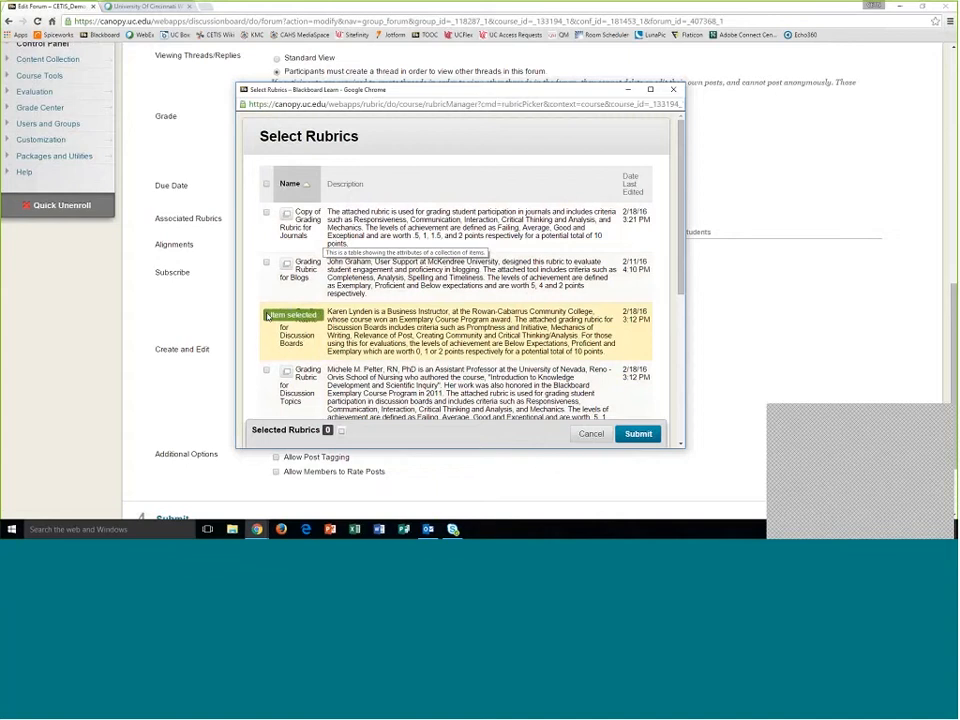
{"action": "left_click", "coordinate": [266, 312]}
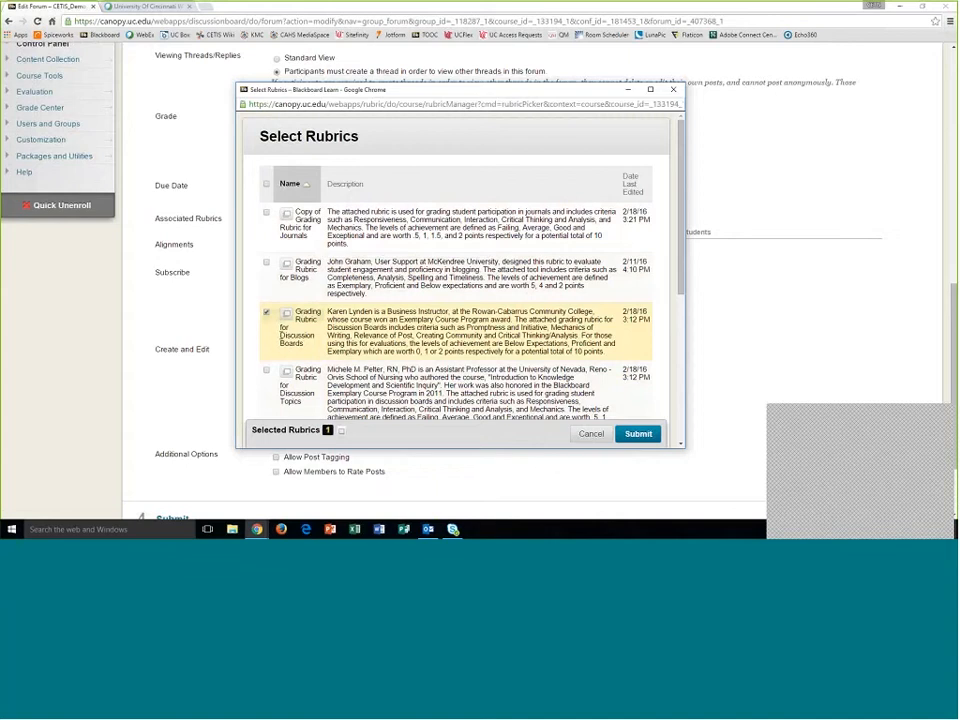
{"action": "left_click", "coordinate": [637, 434]}
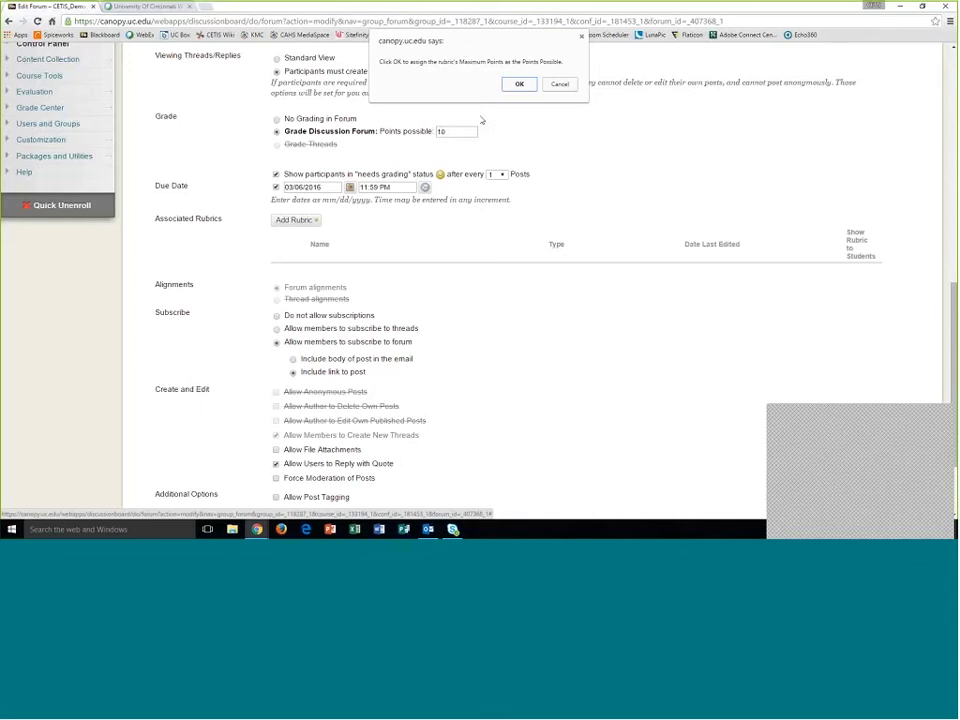
{"action": "left_click", "coordinate": [518, 84]}
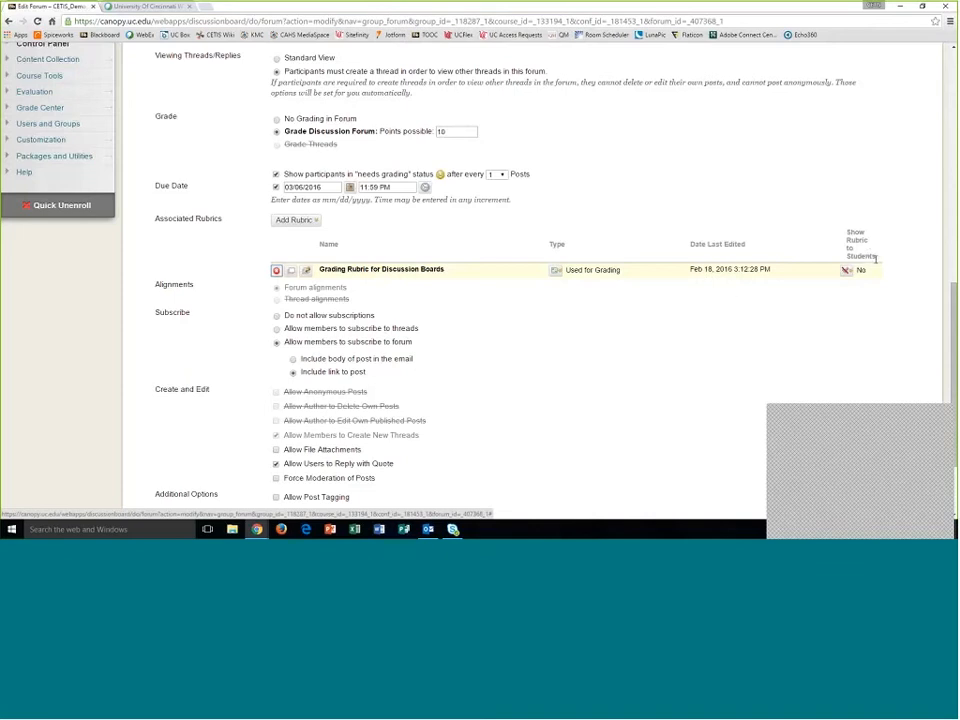
- Show the attached rubric to students with rubric scores and submit the forum changes
{"action": "left_click", "coordinate": [846, 270]}
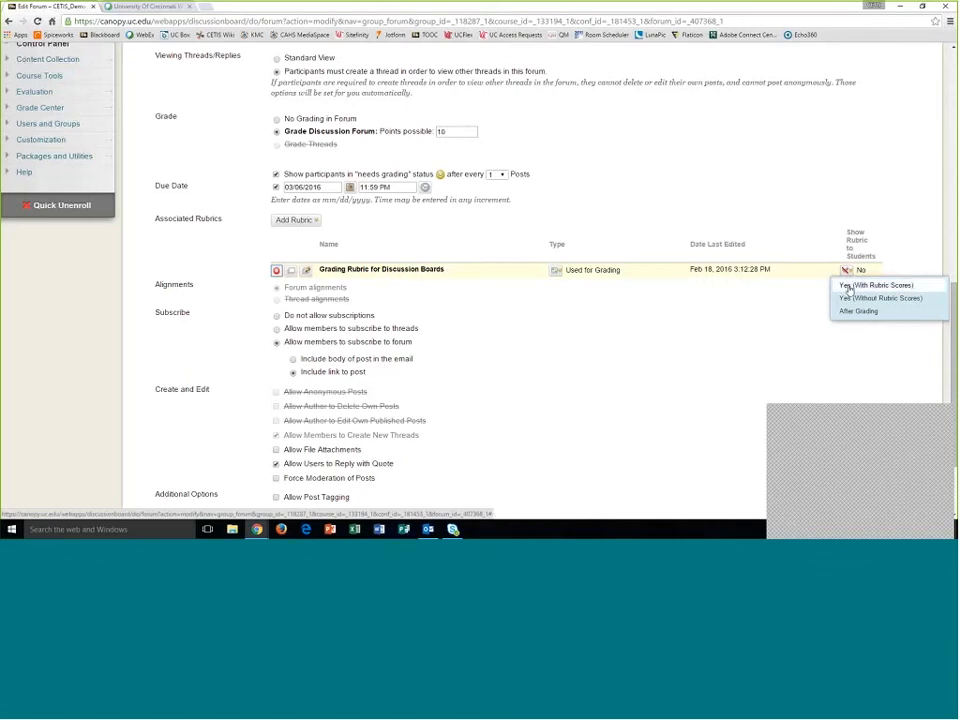
{"action": "left_click", "coordinate": [848, 286]}
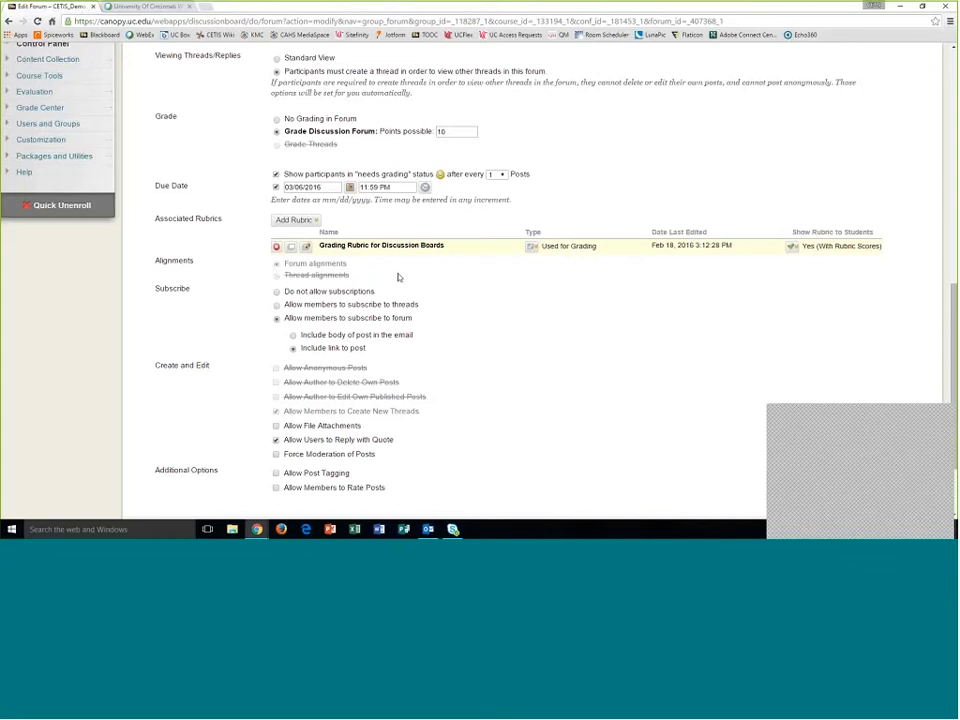
{"action": "scroll", "coordinate": [407, 272], "scroll_direction": "down", "scroll_amount": 1}
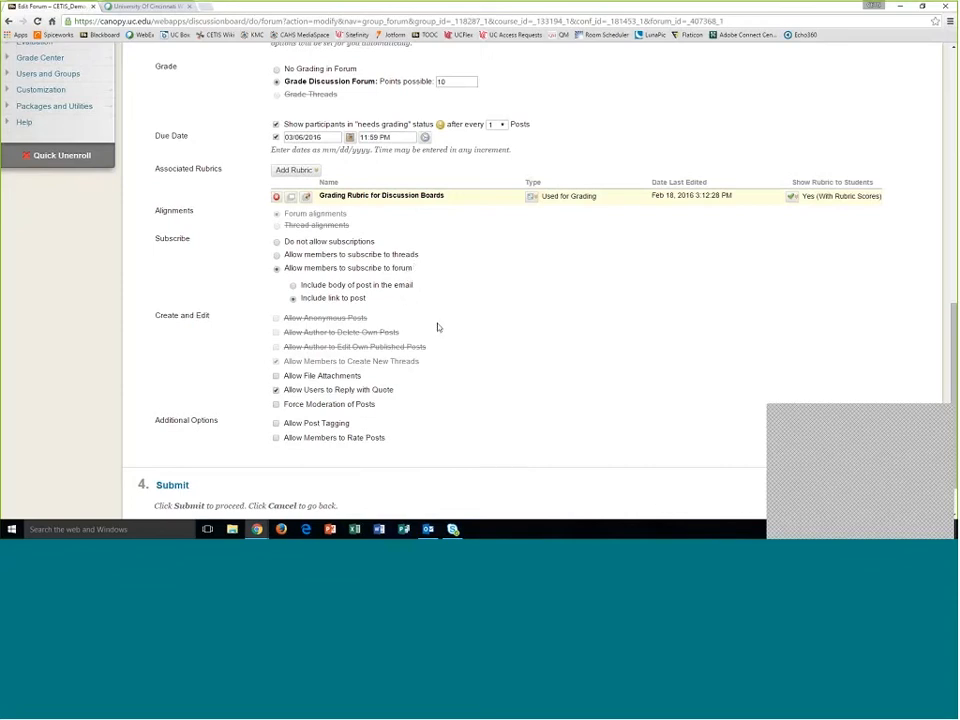
{"action": "scroll", "coordinate": [437, 327], "scroll_direction": "up", "scroll_amount": 7}
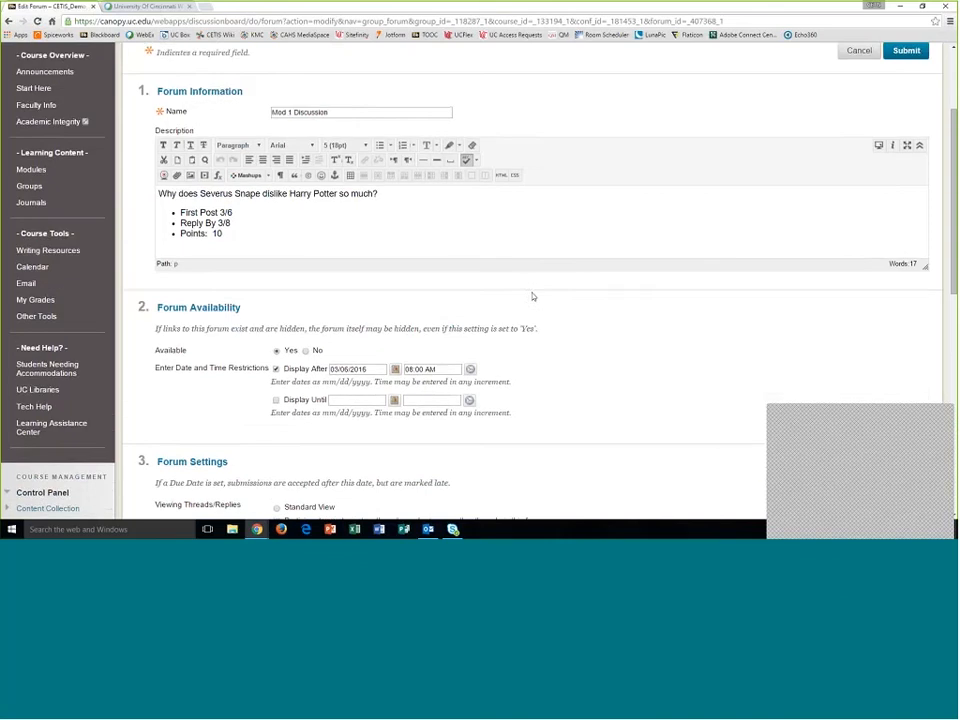
{"action": "scroll", "coordinate": [533, 296], "scroll_direction": "up", "scroll_amount": 3}
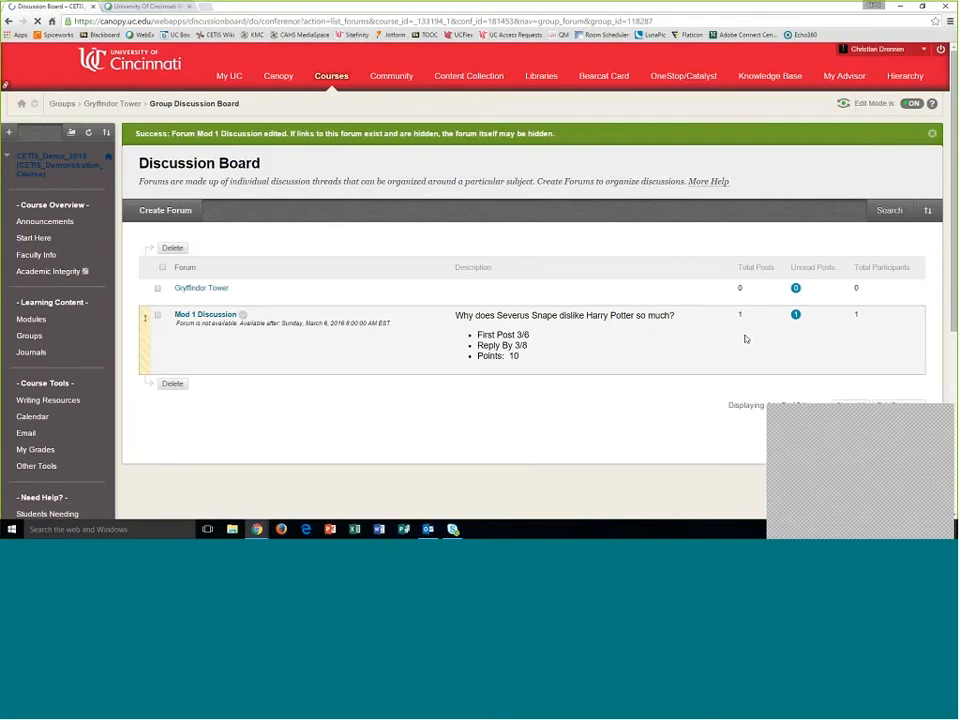
- Open the Mod 1 Discussion forum and subscribe to it
{"action": "left_click", "coordinate": [203, 316]}
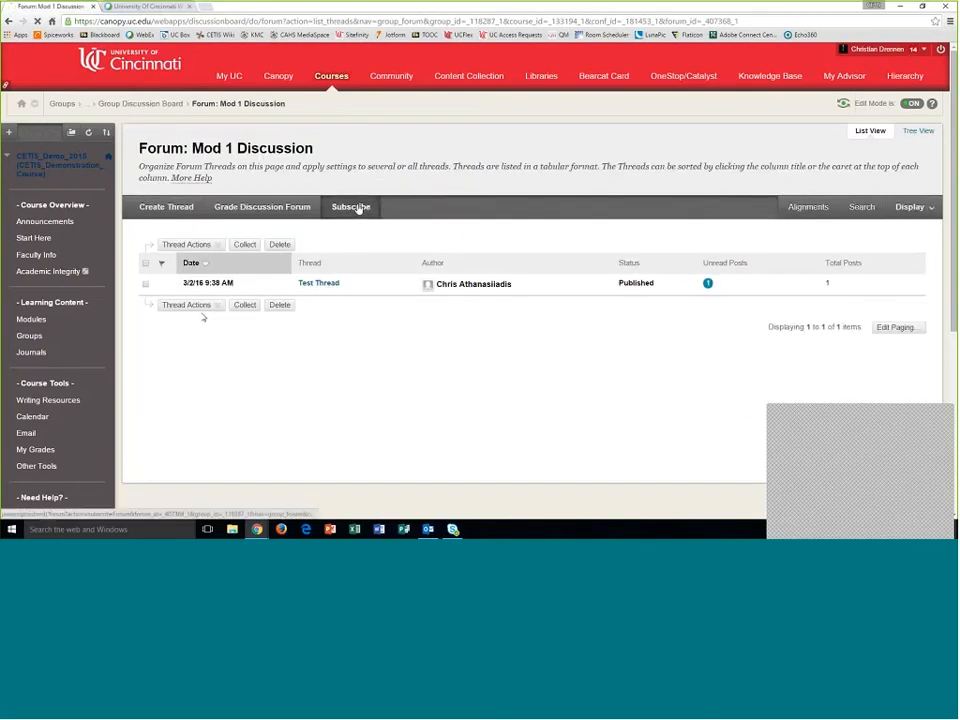
{"action": "left_click", "coordinate": [355, 207]}
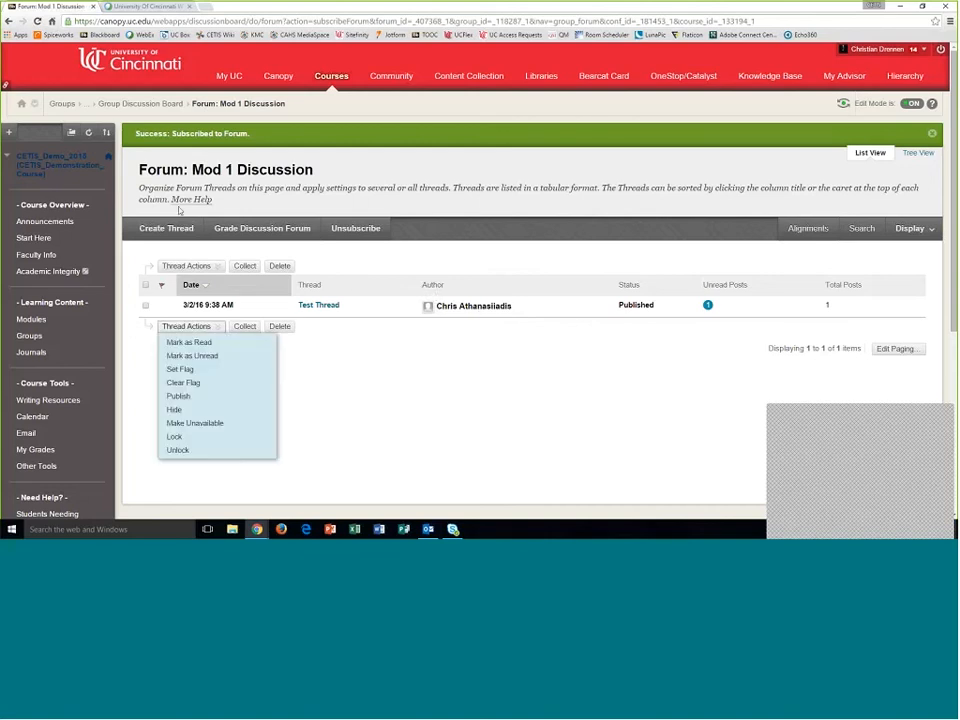
- Return to the group discussion board and reopen the Mod 1 Discussion forum's settings for editing
{"action": "left_click", "coordinate": [140, 103]}
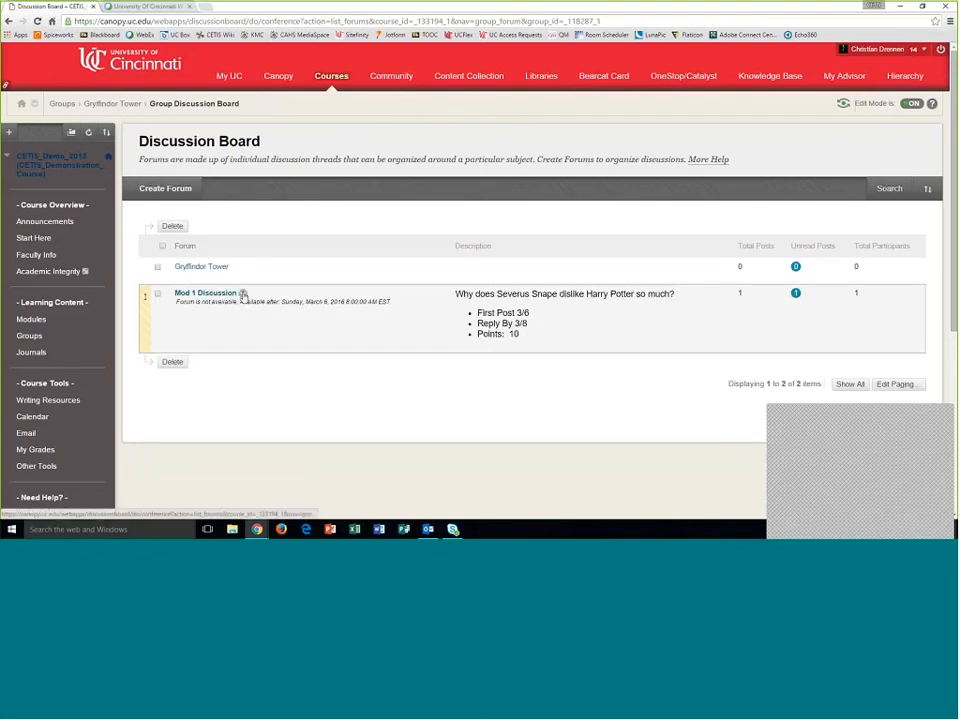
{"action": "left_click", "coordinate": [242, 293]}
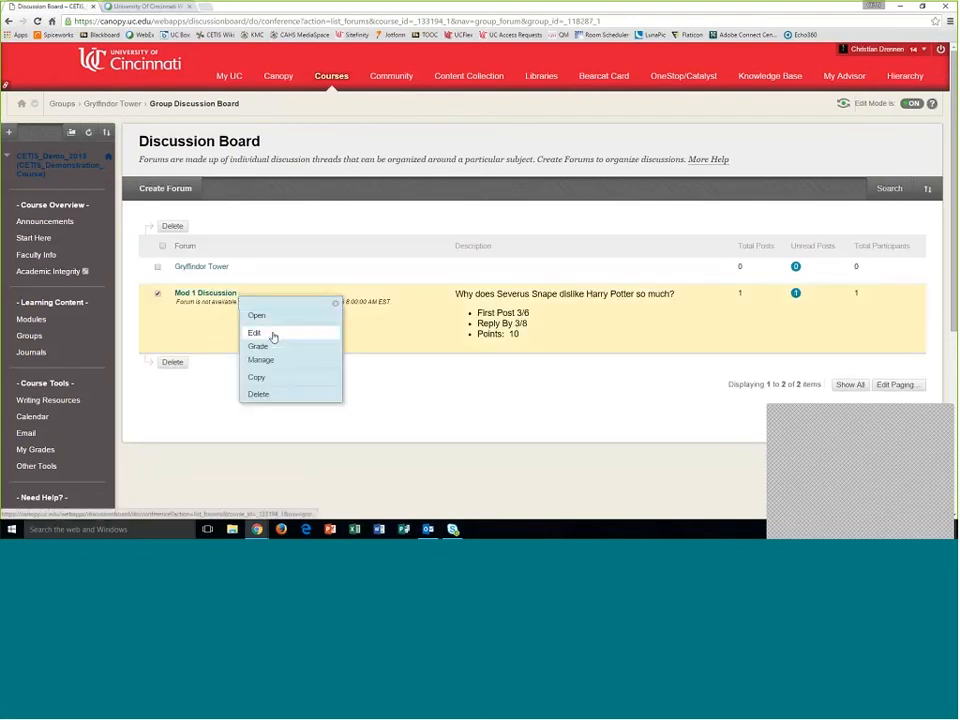
{"action": "left_click", "coordinate": [273, 334]}
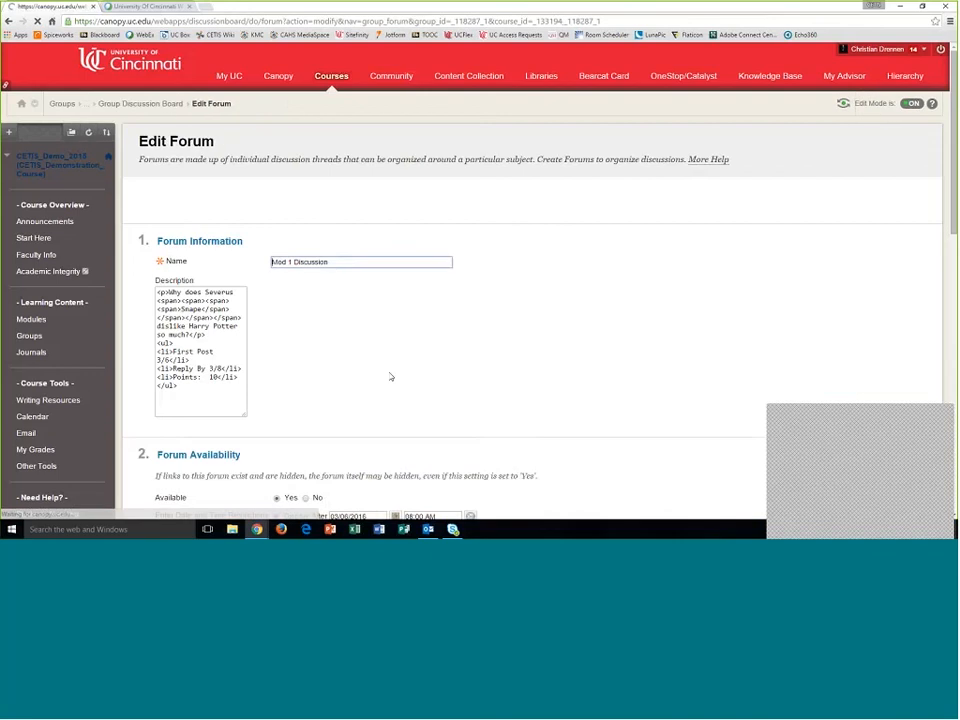
- Examine the forum's Subscribe, Create and Edit, and Additional Options settings, along with its viewing, grading and due date settings
{"action": "scroll", "coordinate": [388, 375], "scroll_direction": "down", "scroll_amount": 5}
{"action": "scroll", "coordinate": [386, 373], "scroll_direction": "down", "scroll_amount": 3}
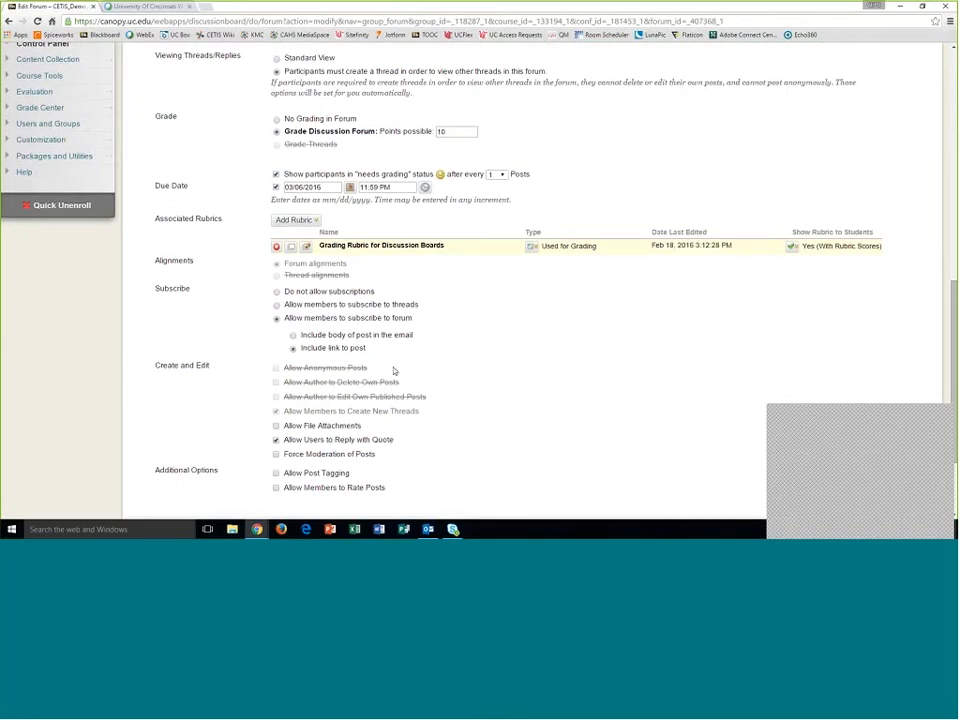
{"action": "scroll", "coordinate": [392, 370], "scroll_direction": "down", "scroll_amount": 1}
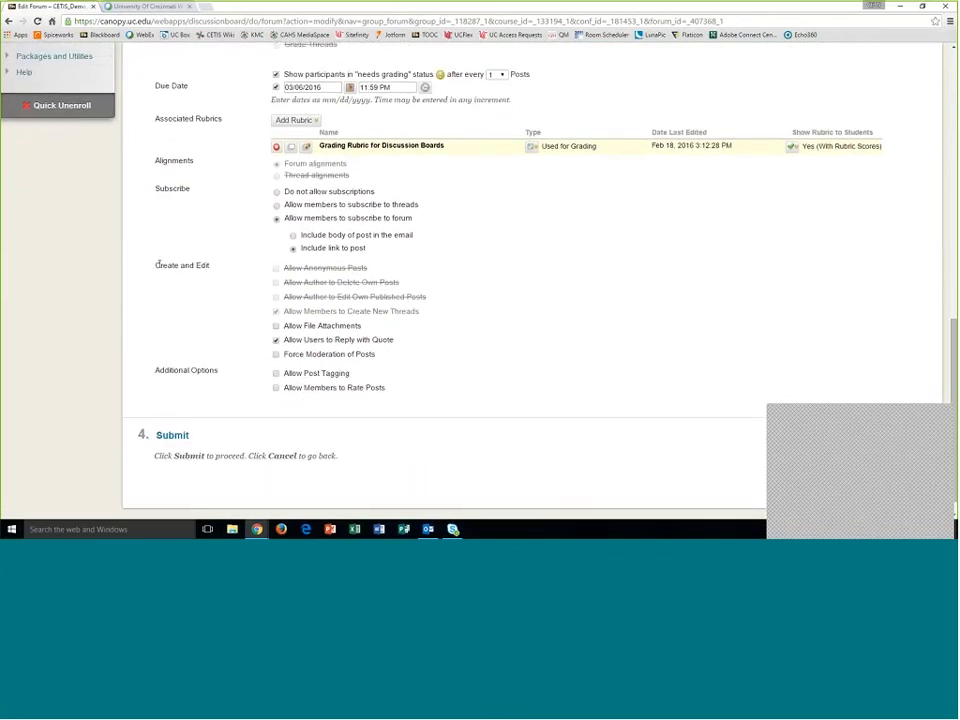
{"action": "left_click_drag", "start_coordinate": [154, 264], "coordinate": [226, 285]}
{"action": "scroll", "coordinate": [406, 355], "scroll_direction": "up", "scroll_amount": 6}
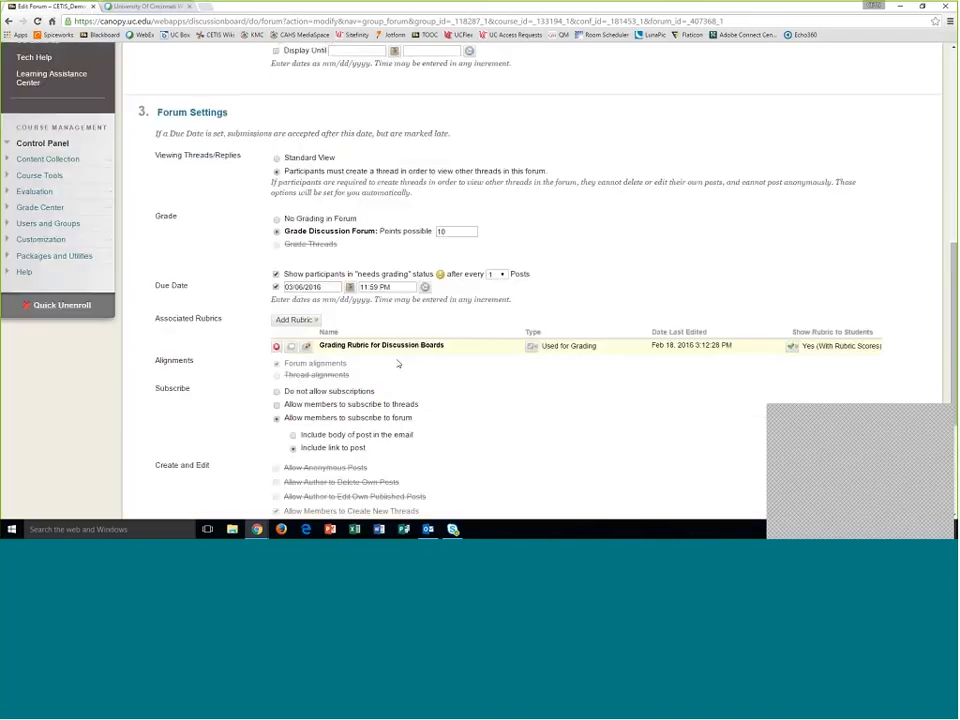
{"action": "scroll", "coordinate": [398, 365], "scroll_direction": "up", "scroll_amount": 1}
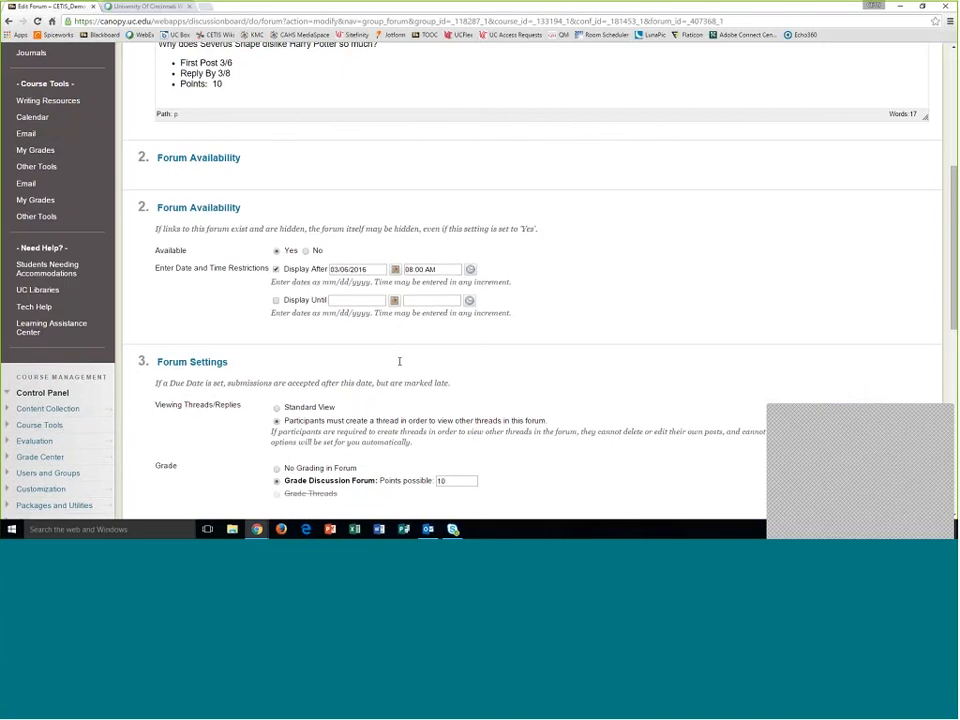
{"action": "scroll", "coordinate": [400, 365], "scroll_direction": "down", "scroll_amount": 3}
{"action": "scroll", "coordinate": [401, 365], "scroll_direction": "down", "scroll_amount": 1}
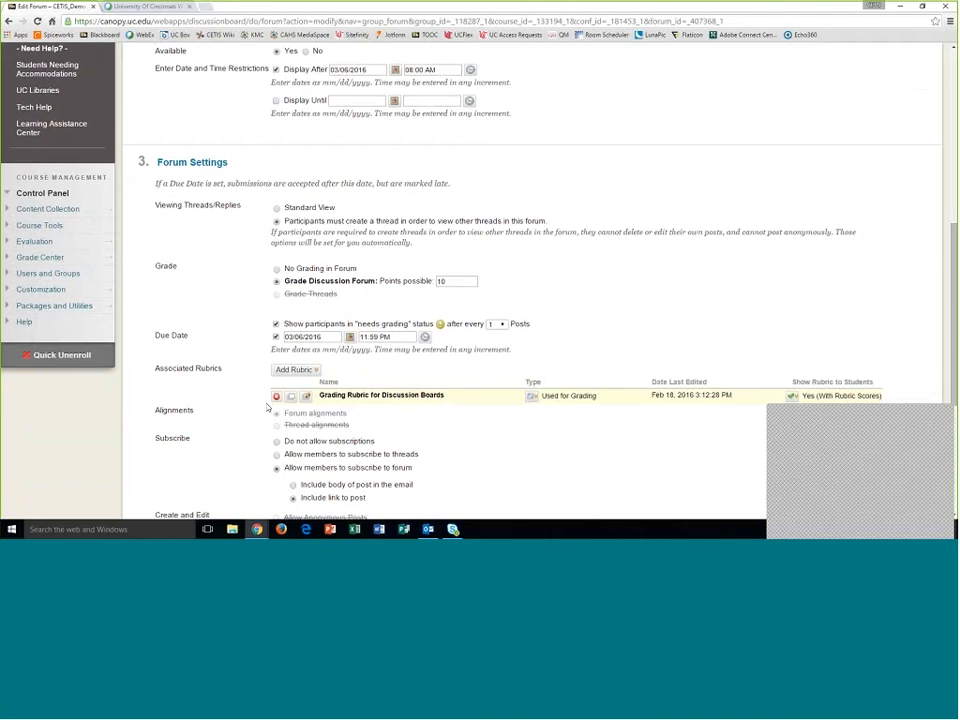
{"action": "scroll", "coordinate": [267, 407], "scroll_direction": "down", "scroll_amount": 3}
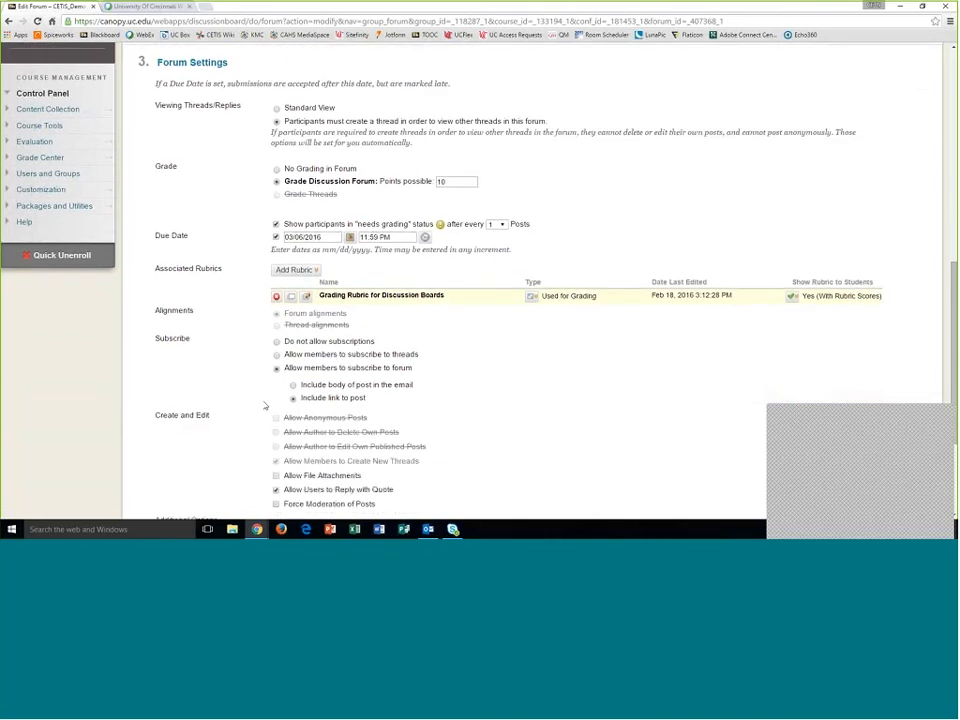
{"action": "scroll", "coordinate": [265, 405], "scroll_direction": "down", "scroll_amount": 3}
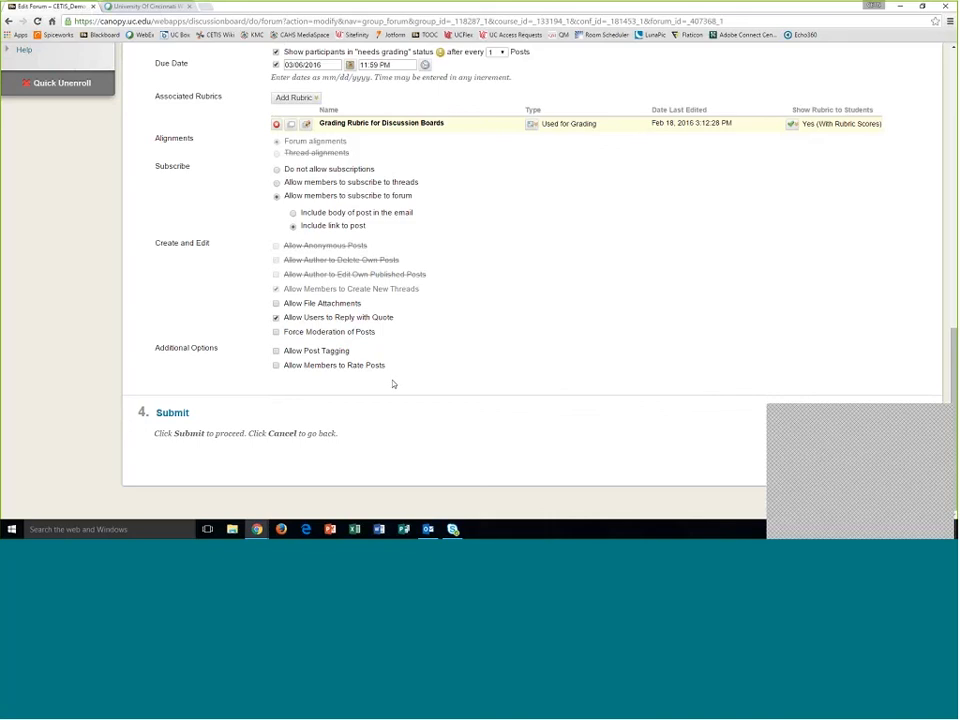
{"action": "scroll", "coordinate": [393, 384], "scroll_direction": "up", "scroll_amount": 1}
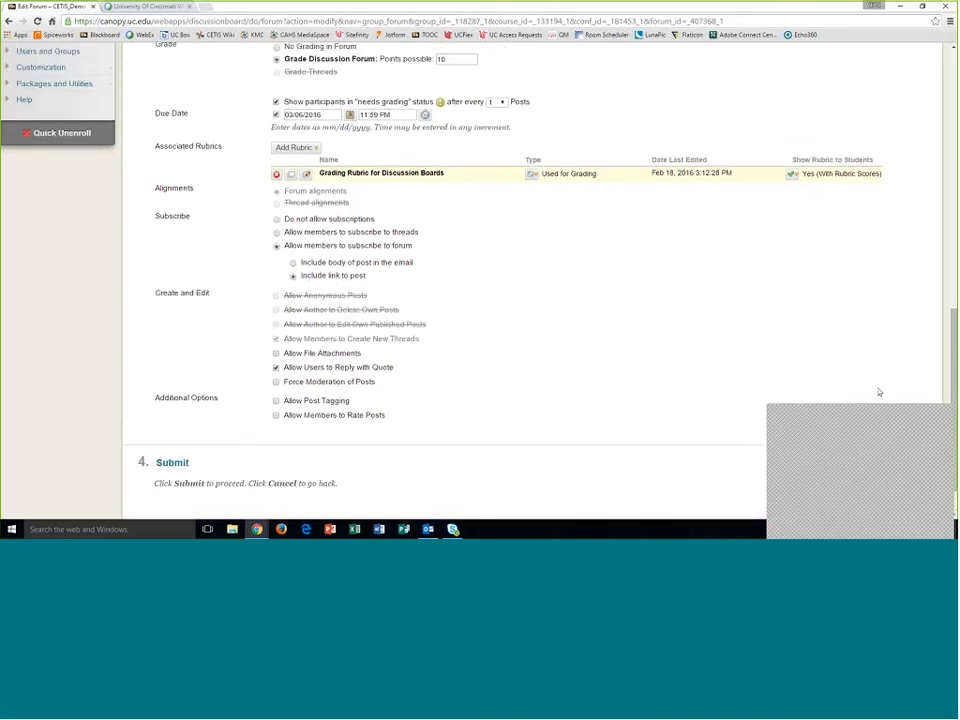